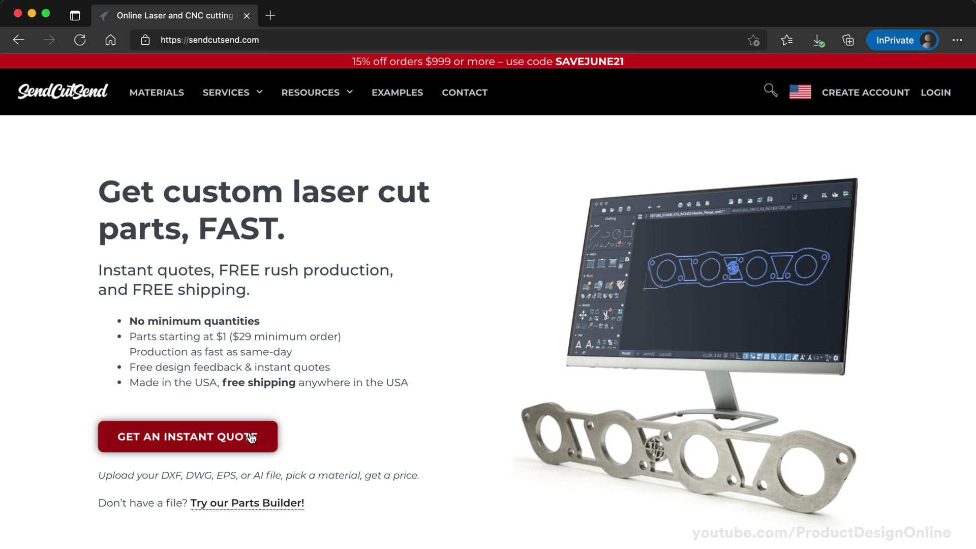
Start a SendCutSend instant quote and scroll through the materials' sheet sizes and pricing.
click(251, 438)
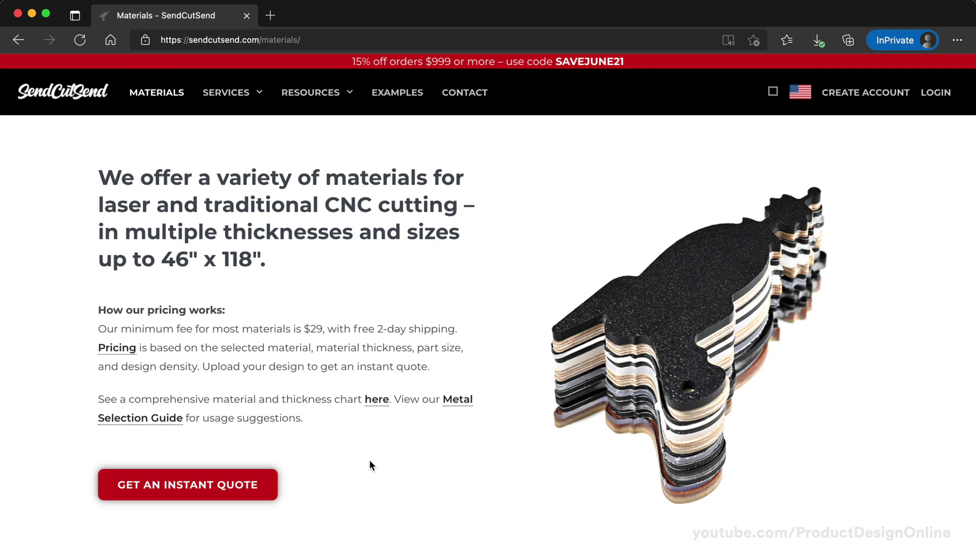
scroll(370, 461, down, 10)
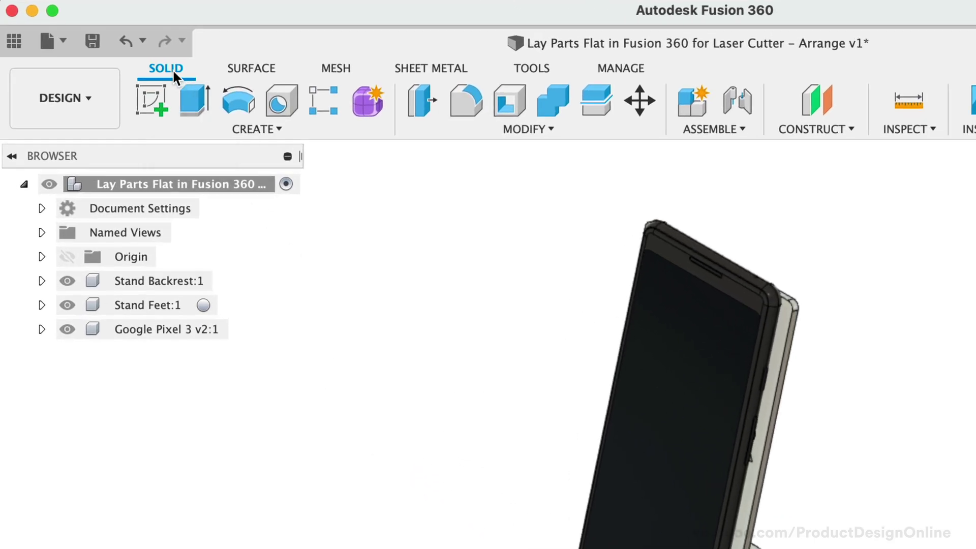
click(253, 71)
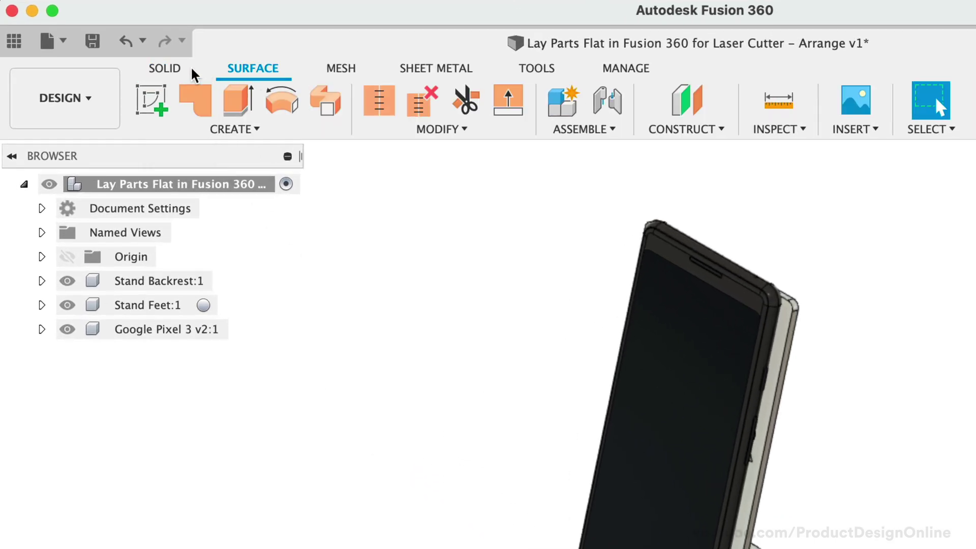
click(408, 71)
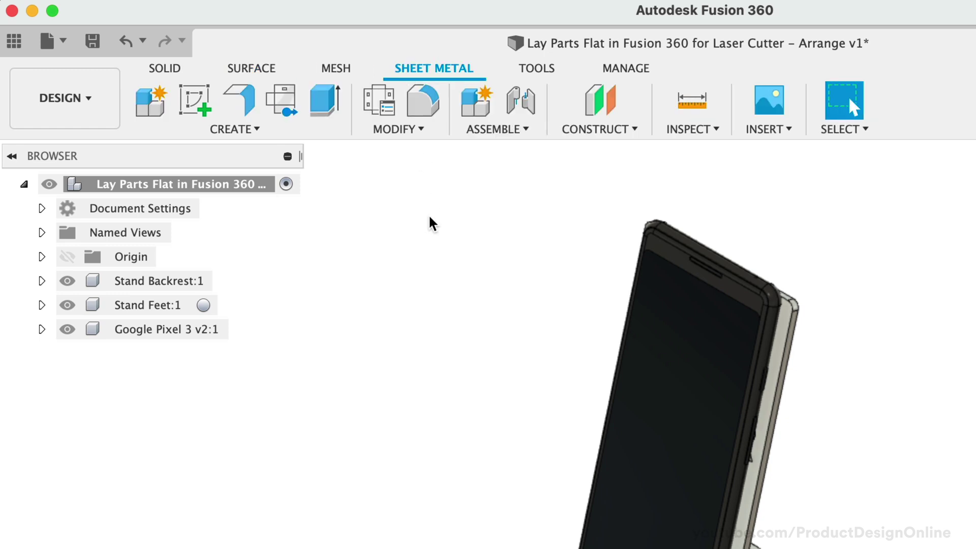
click(164, 68)
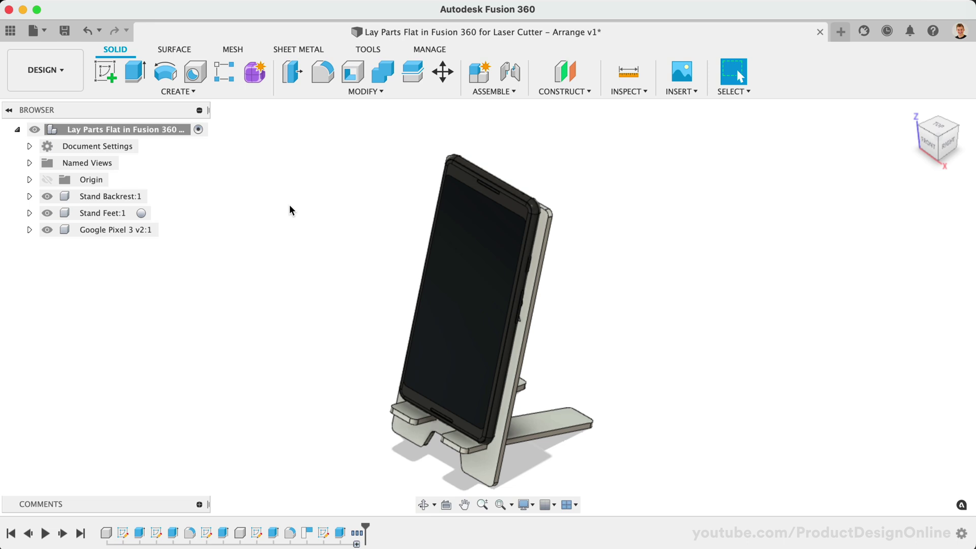
Switch to the Manufacture workspace and create Manufacturing Model 1.
click(70, 77)
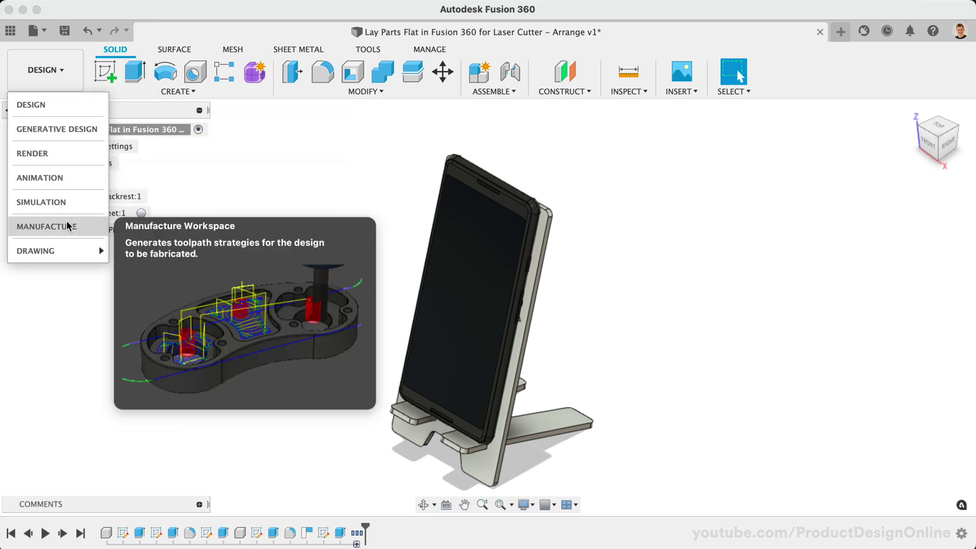
click(88, 227)
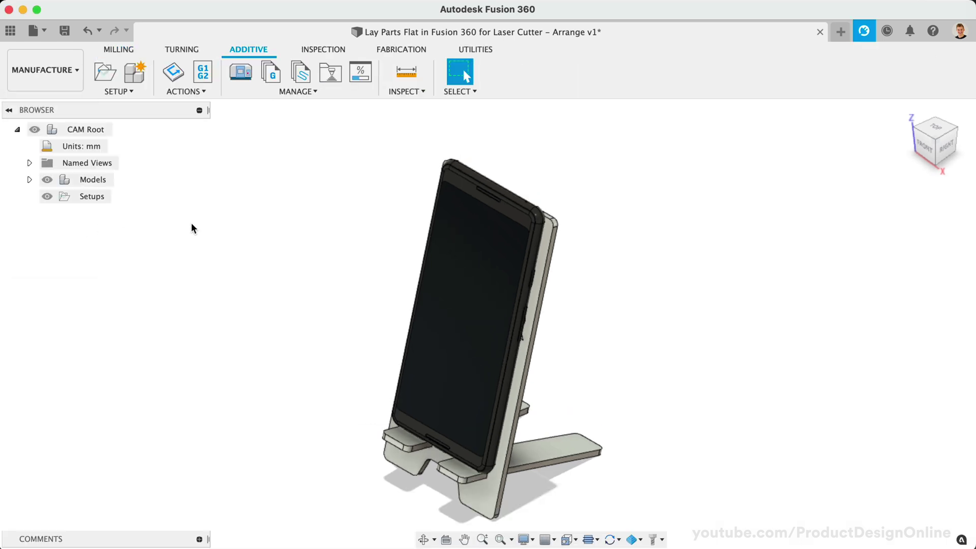
click(136, 76)
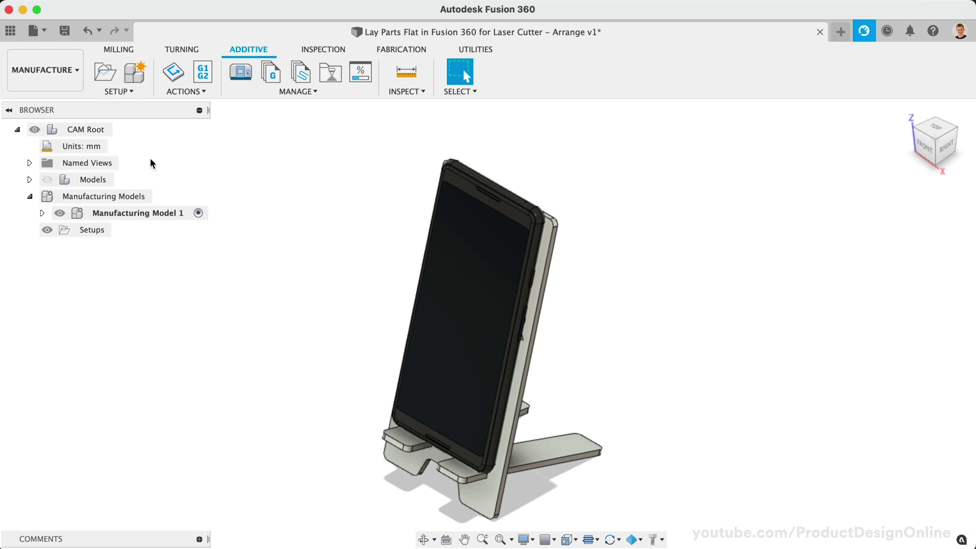
Expand Manufacturing Model 1 and hide the Google Pixel 3 phone inside it.
click(42, 213)
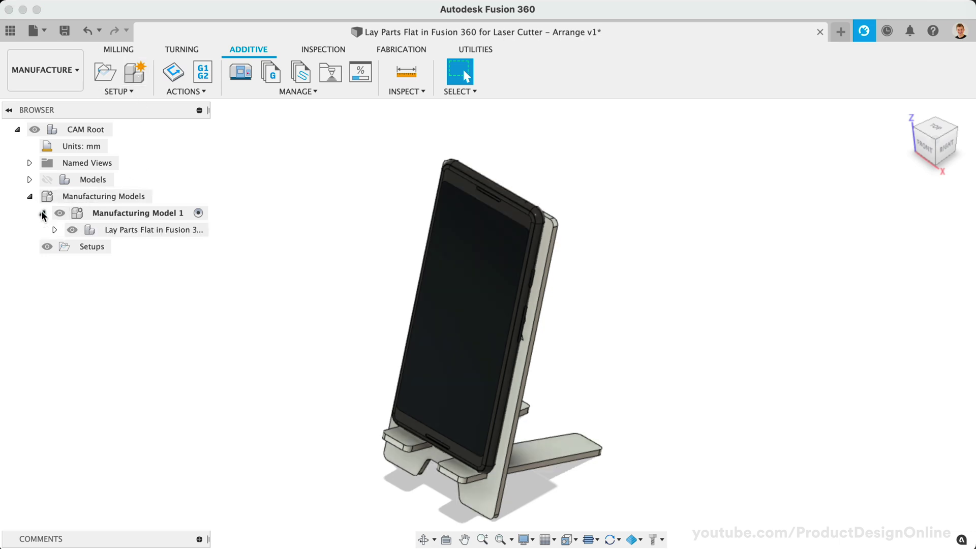
click(55, 230)
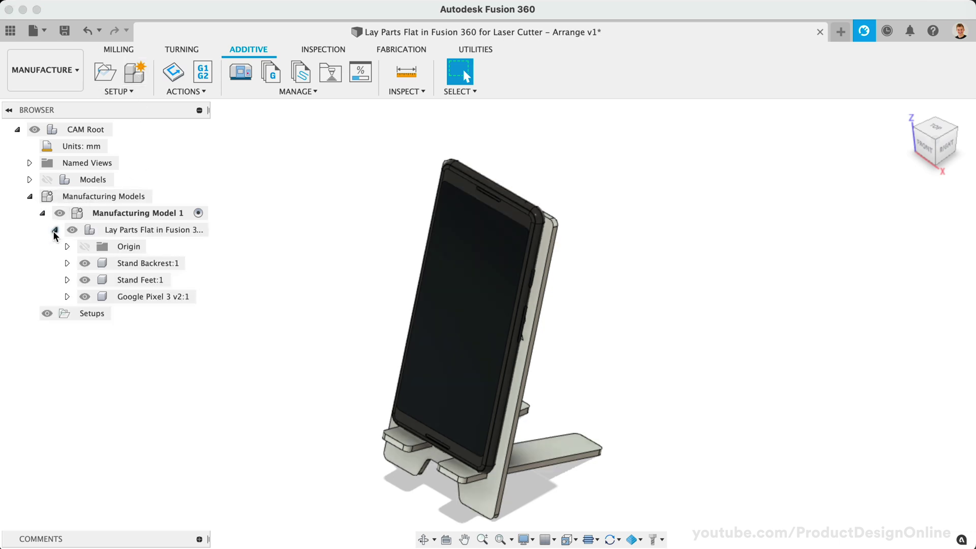
click(85, 296)
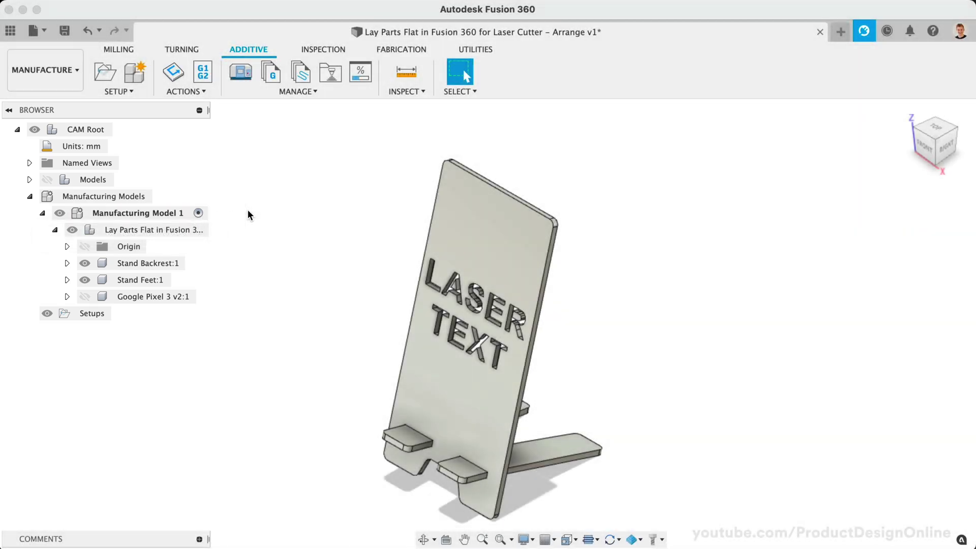
click(172, 214)
Edit Manufacturing Model 1 from its context menu and bring up the MODIFY commands.
right_click(172, 213)
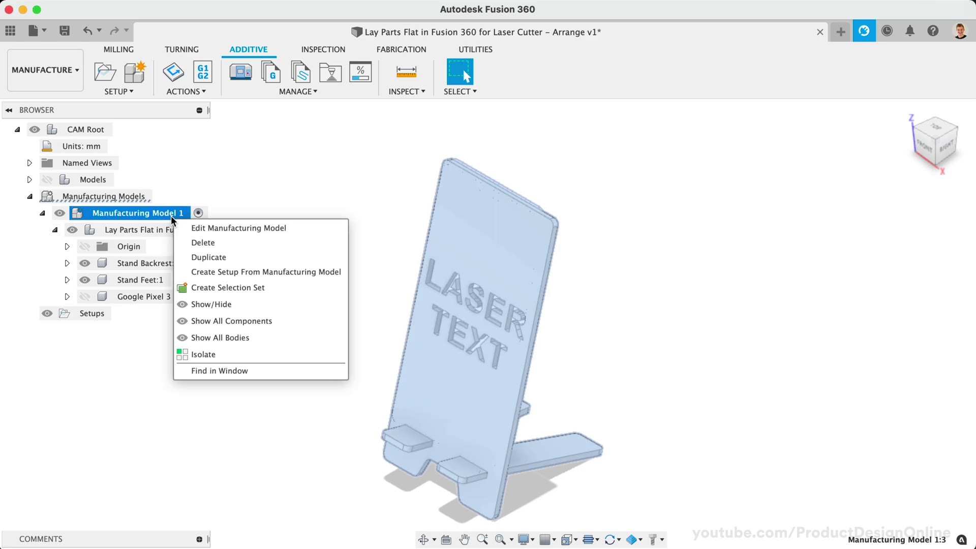
click(300, 235)
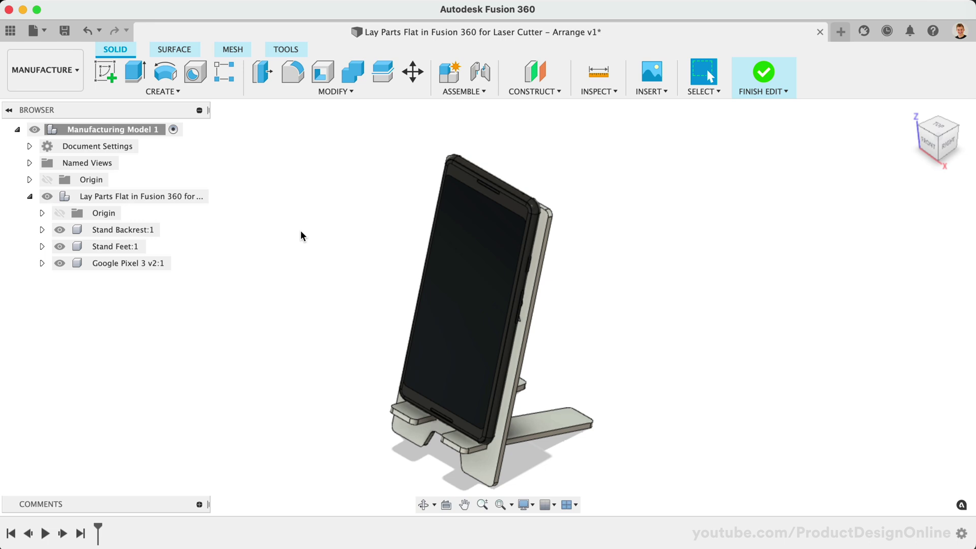
click(330, 92)
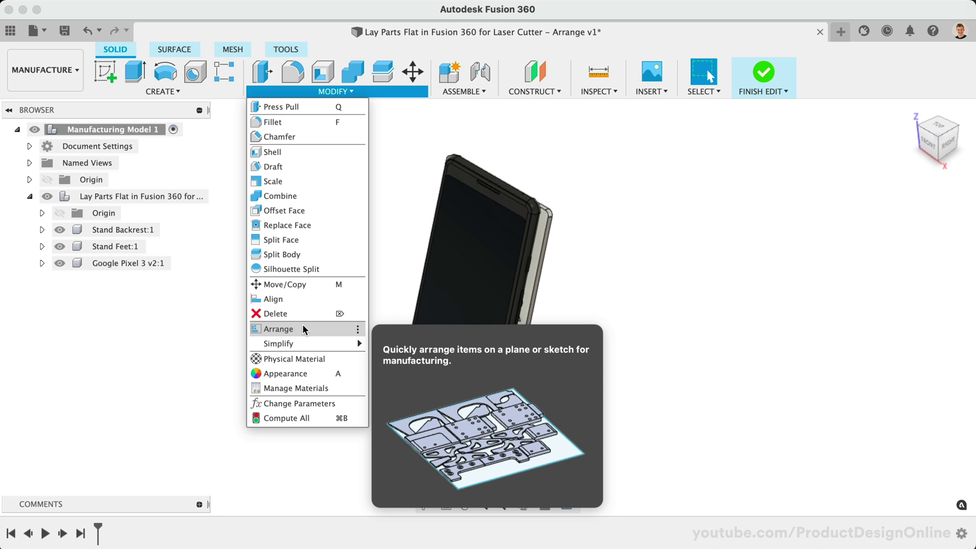
Arrange Stand Backrest and Stand Feet, with the Pixel 3 hidden and component origin shown.
click(303, 330)
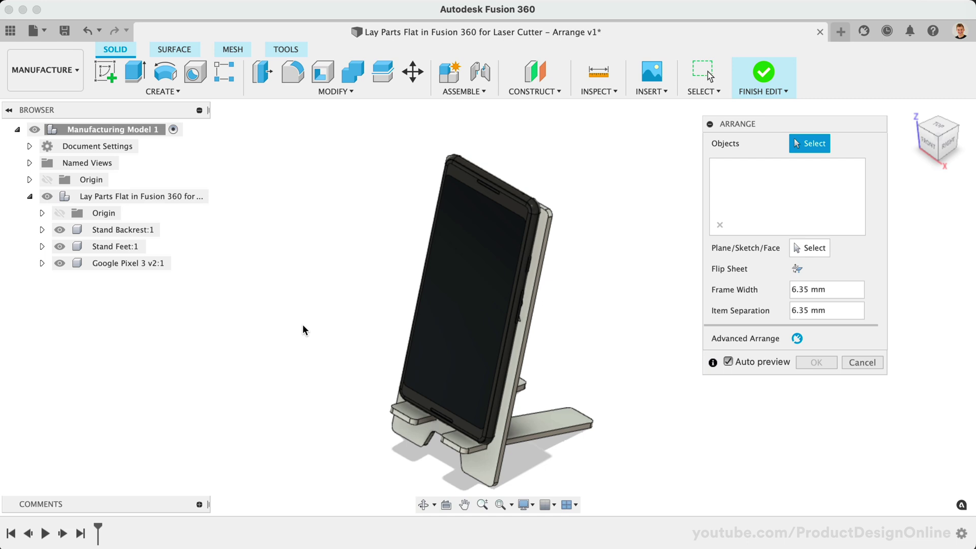
click(58, 263)
click(59, 263)
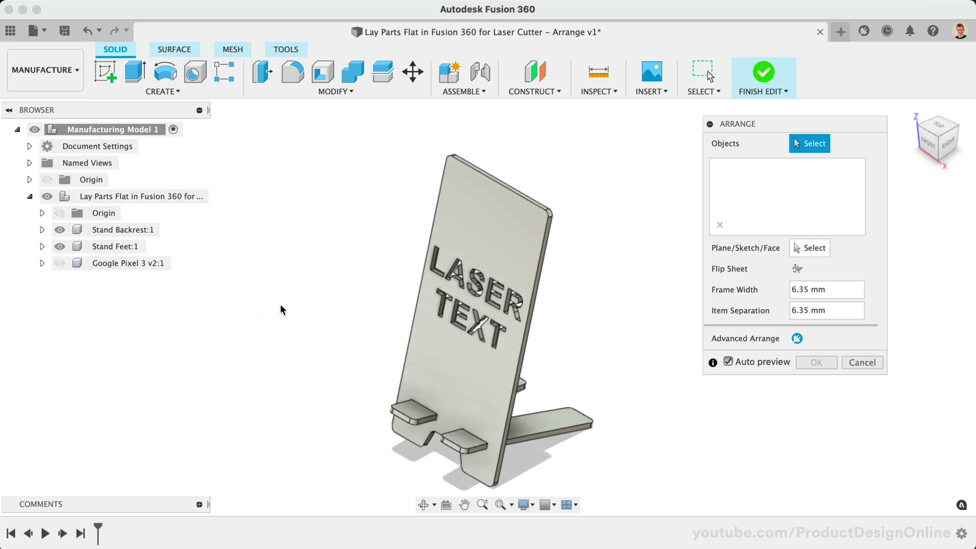
click(458, 231)
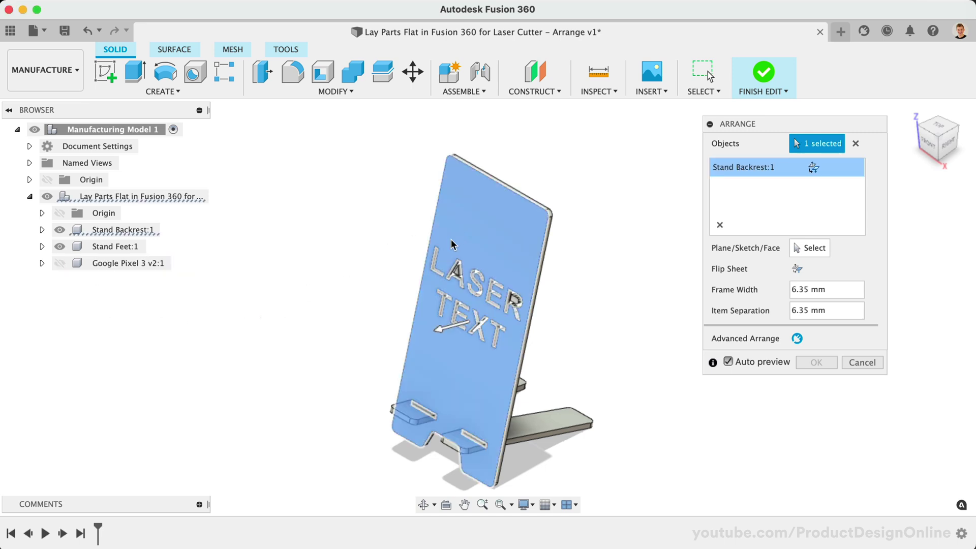
click(532, 425)
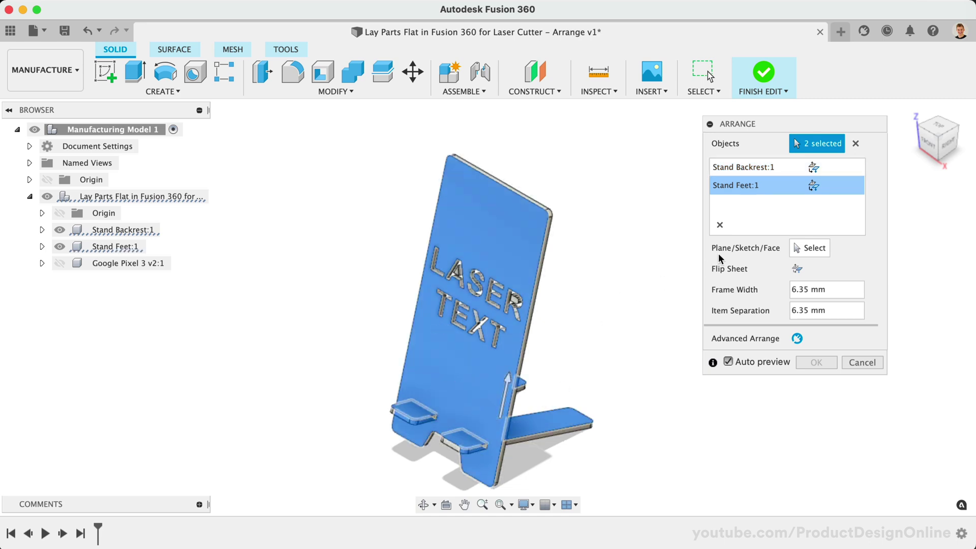
click(807, 250)
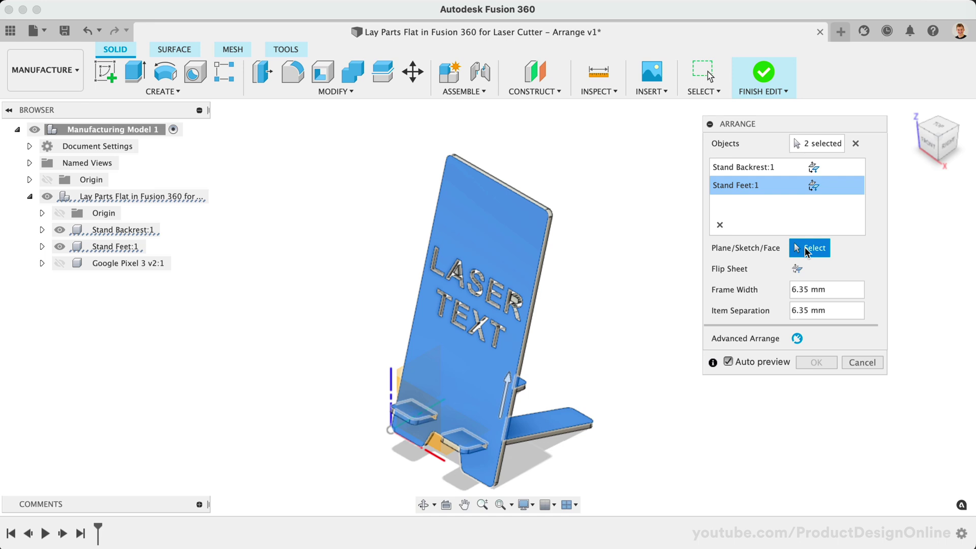
click(61, 214)
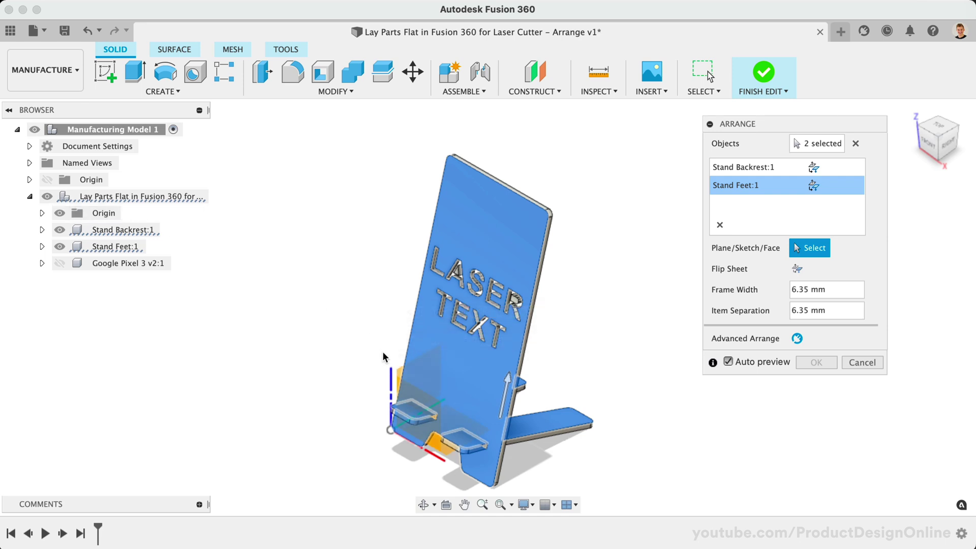
Arrange on the ground plane: 200 × 200 mm sheet, 5 mm frame, 1 mm item separation.
click(447, 448)
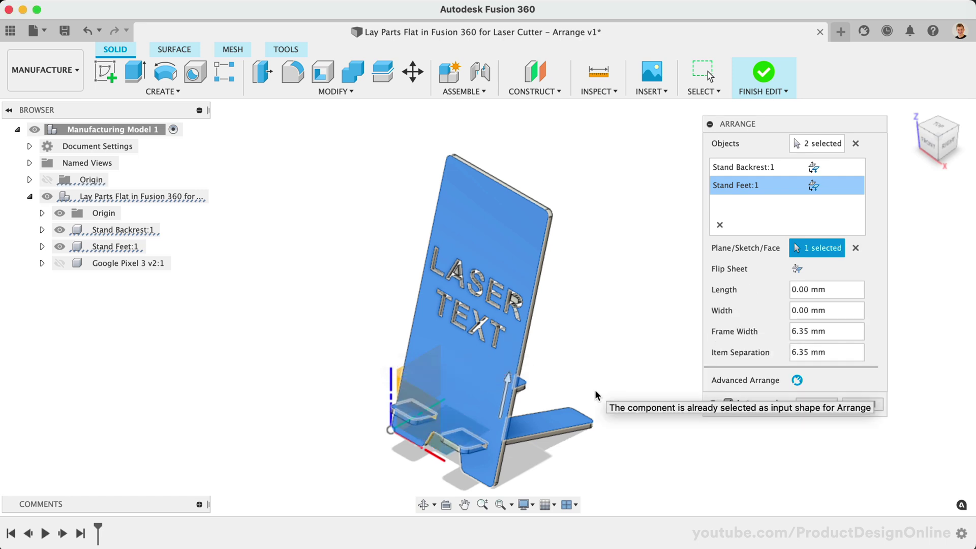
click(809, 294)
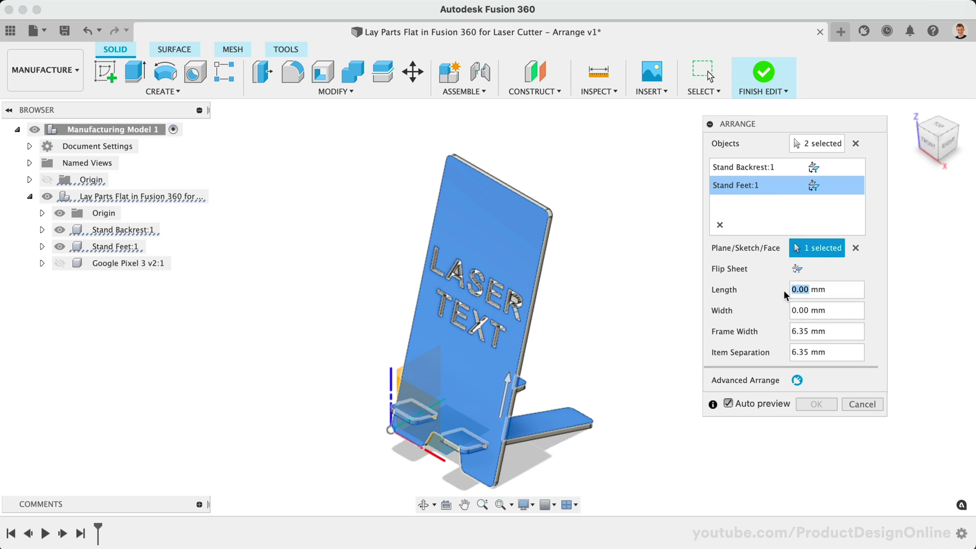
text(200)
key(Tab)
text(200)
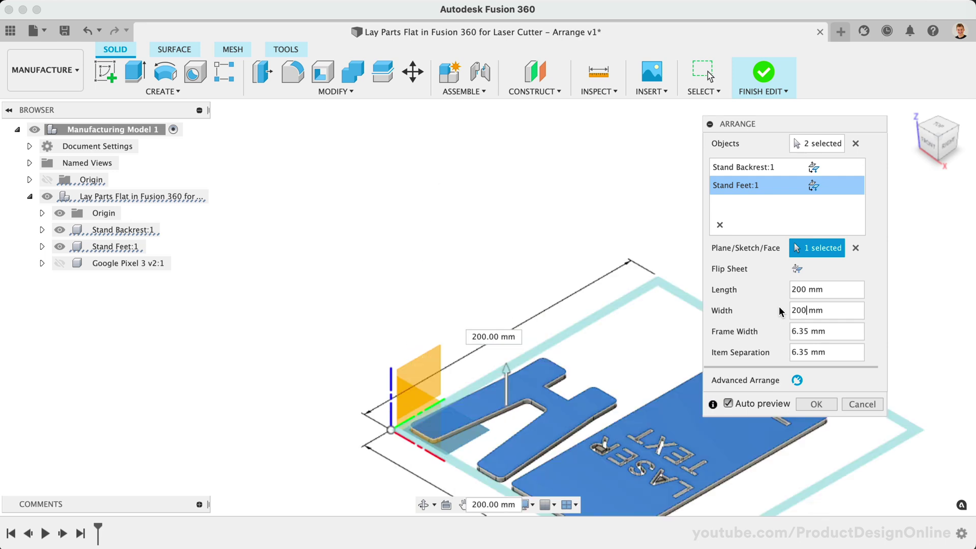
scroll(376, 311, up, 5)
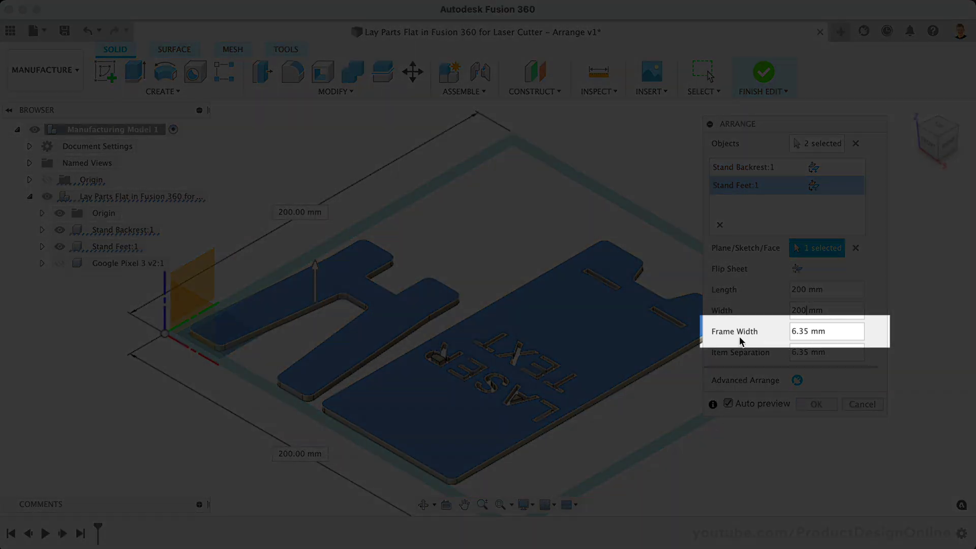
double_click(800, 330)
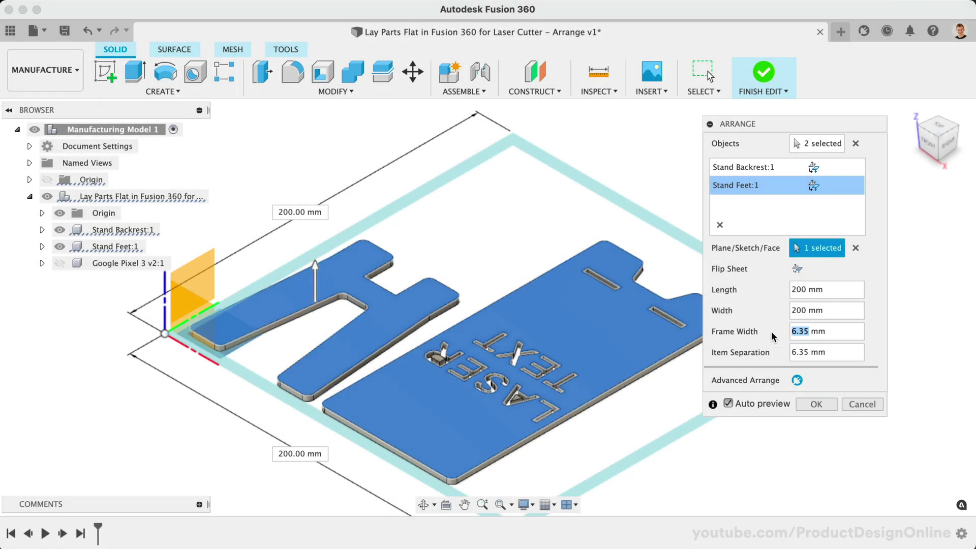
text(5)
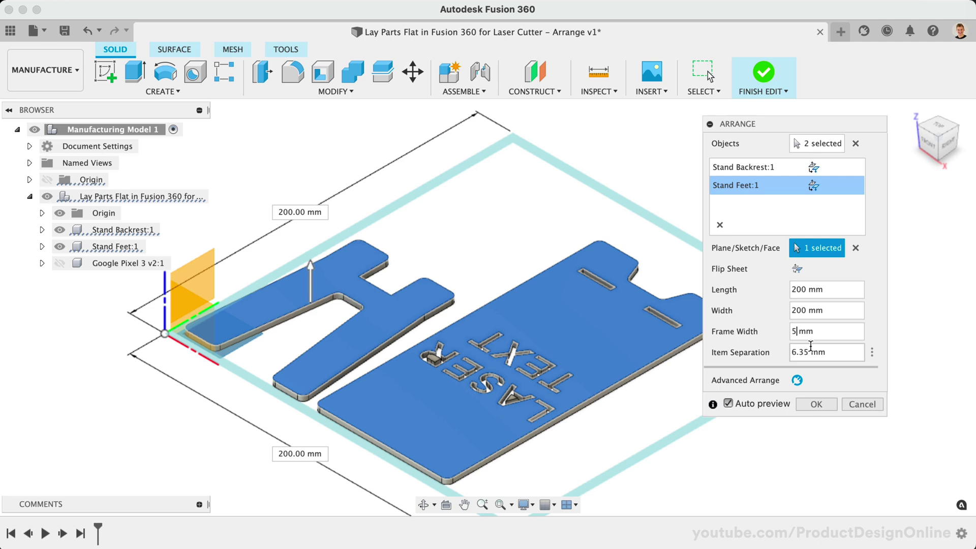
double_click(800, 352)
text(1)
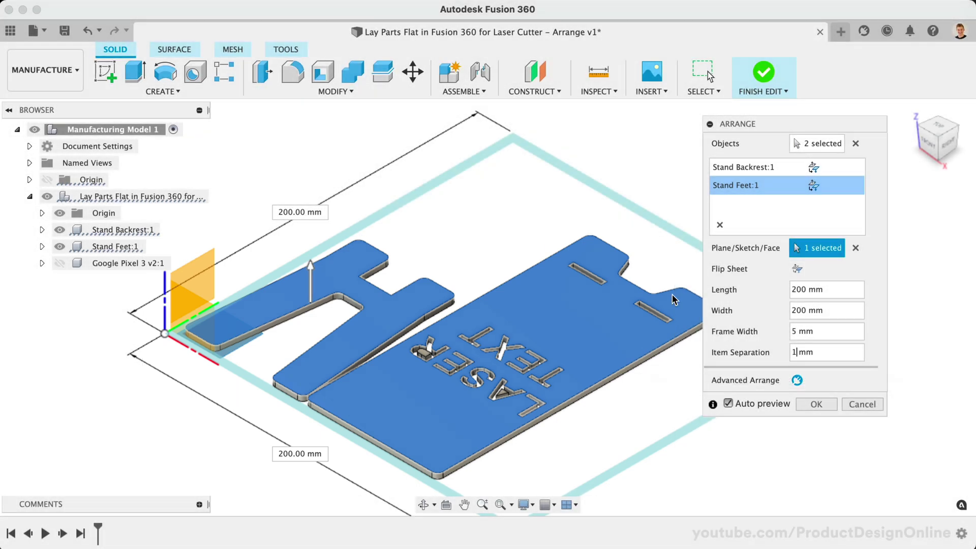
click(813, 167)
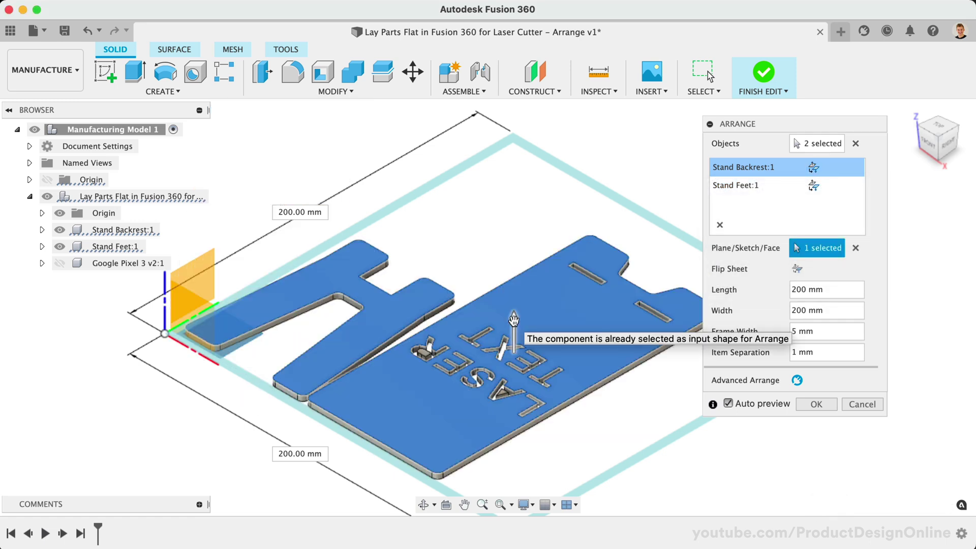
click(797, 270)
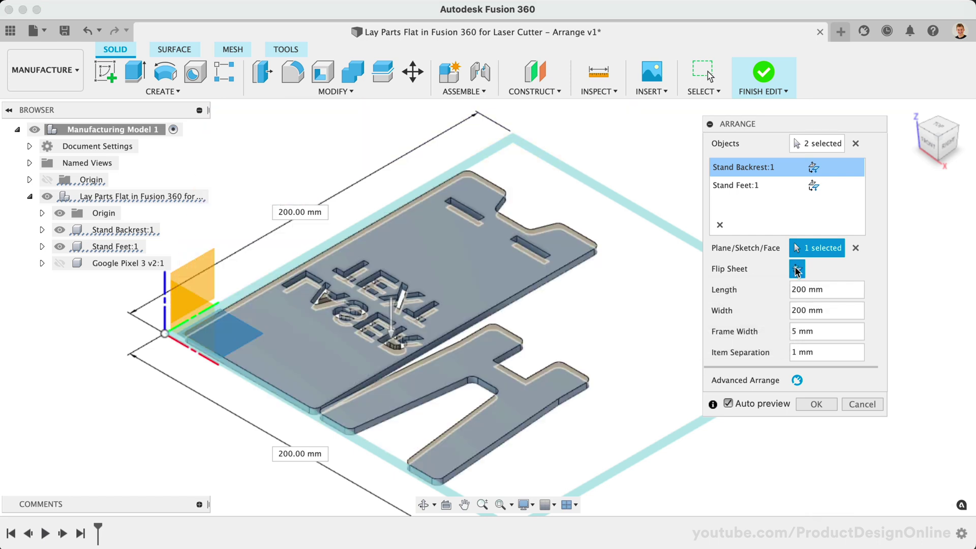
click(797, 270)
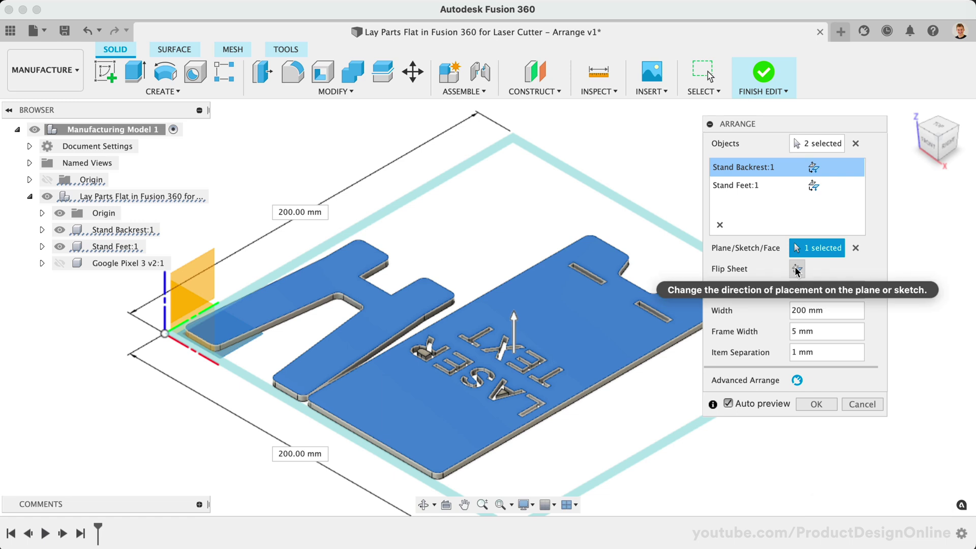
Accept the arrangement, hide the Origin, and finish editing the manufacturing model.
click(827, 410)
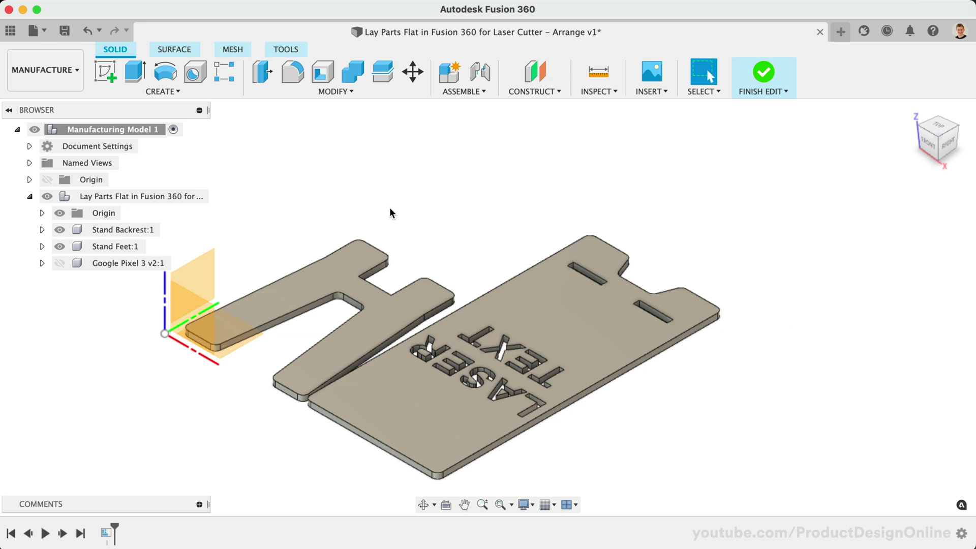
click(59, 213)
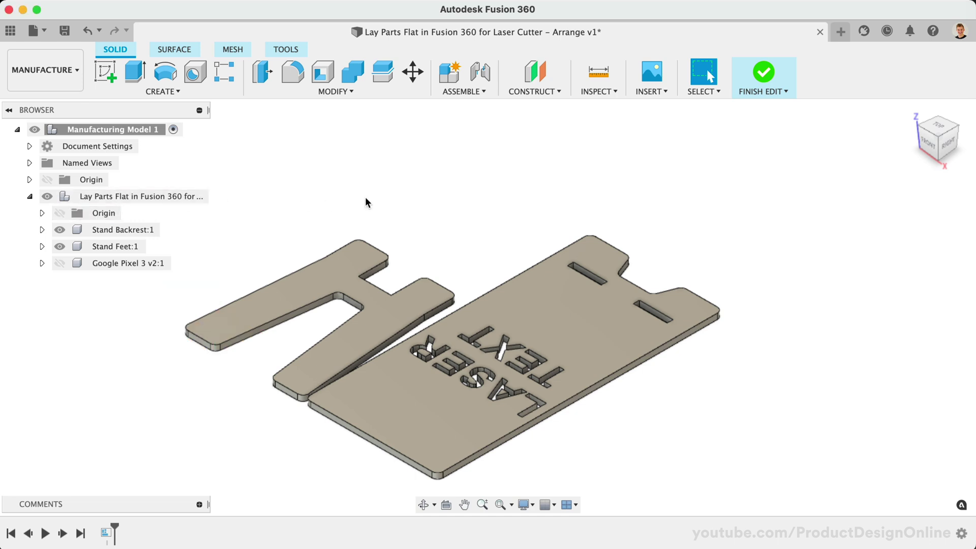
click(761, 74)
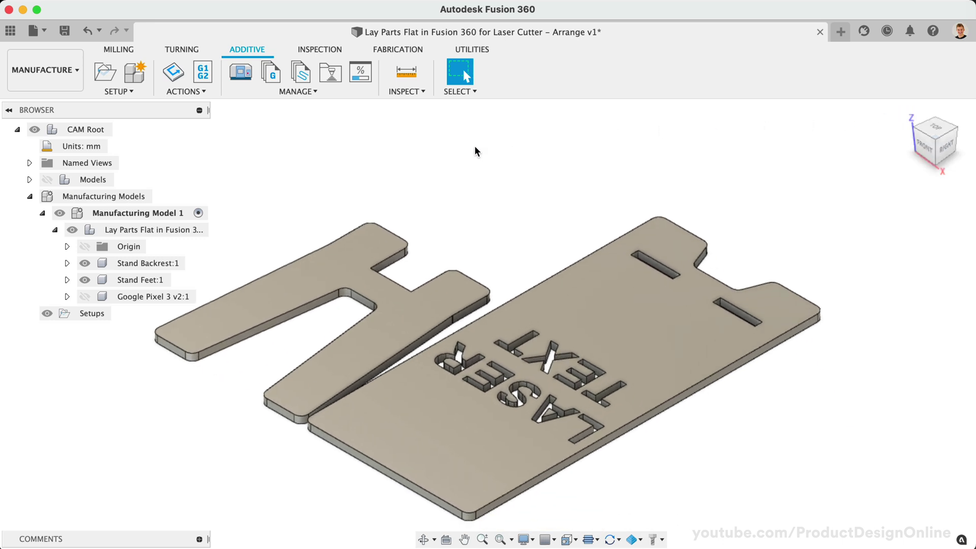
Switch to the Design workspace and view the assembled stand from the front-right.
click(71, 77)
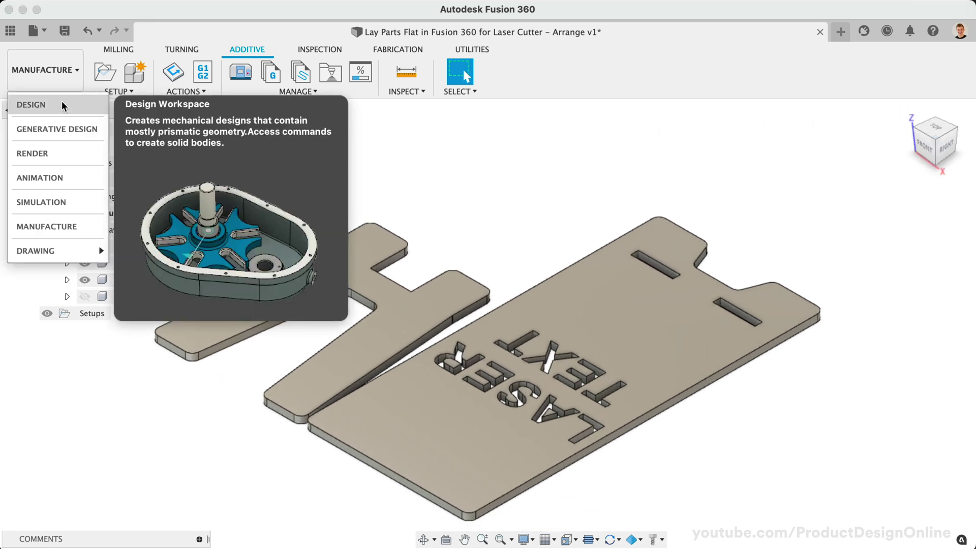
click(64, 106)
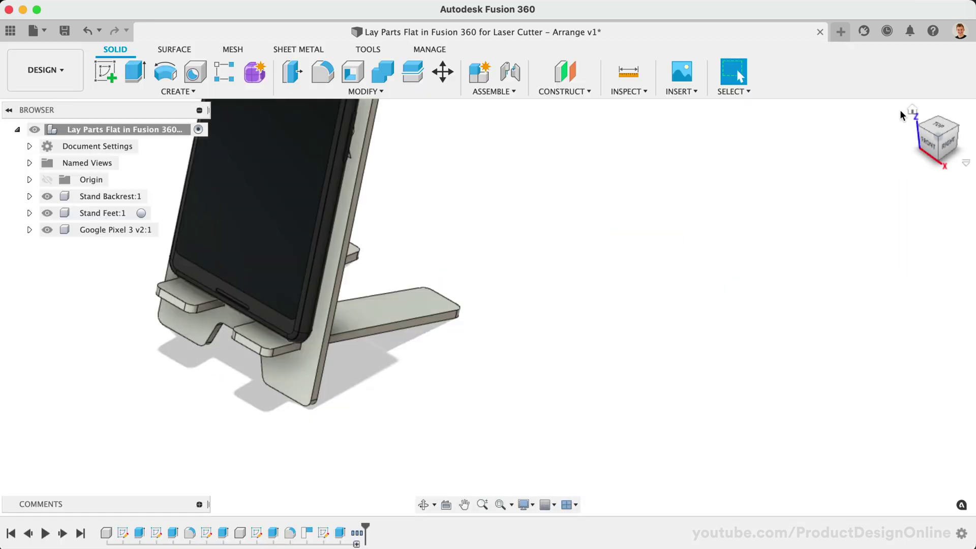
click(912, 110)
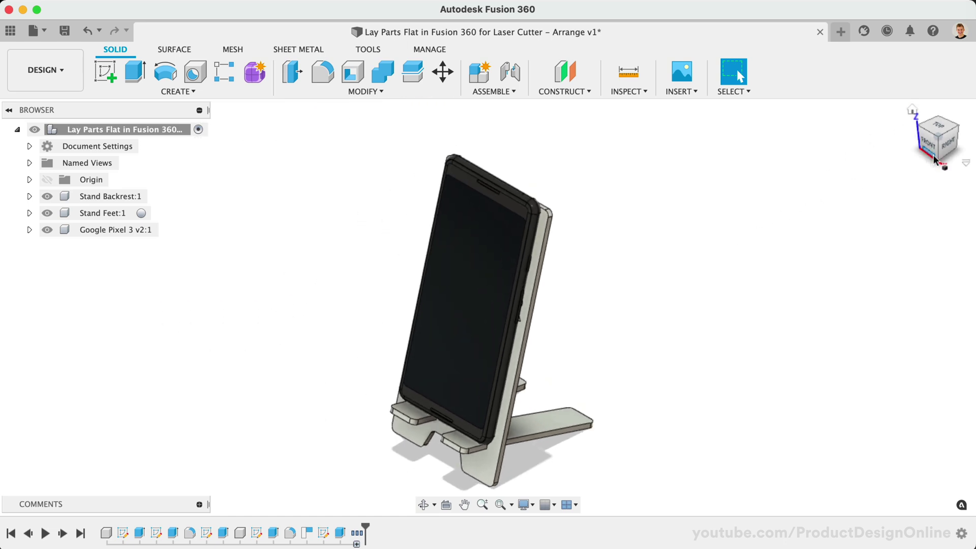
click(947, 143)
mouse_move(488, 308)
shift+middle_down()
mouse_move(549, 307)
mouse_move(452, 295)
shift+middle_up()
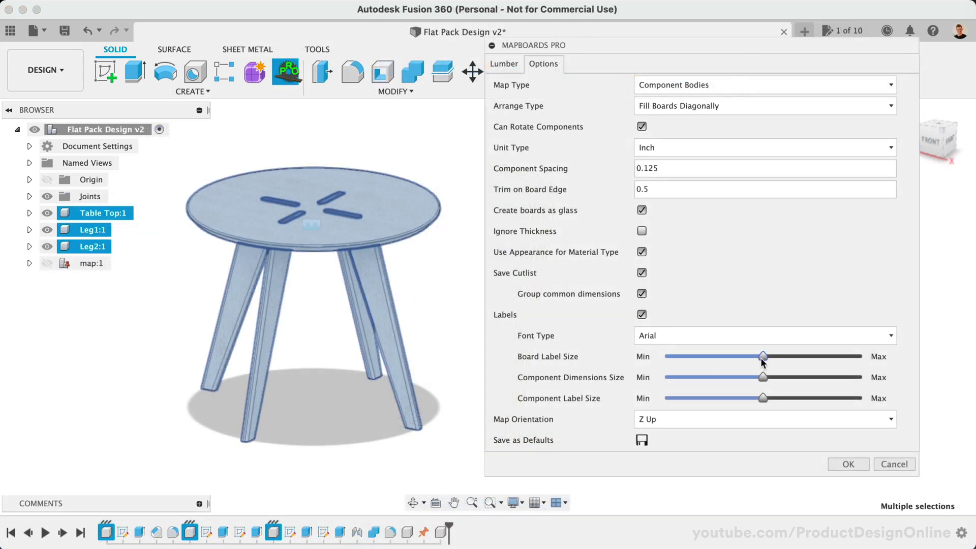
Enlarge the MapBoards Pro board labels, create the board map, and return to Home view.
drag(762, 358, 743, 398)
click(848, 464)
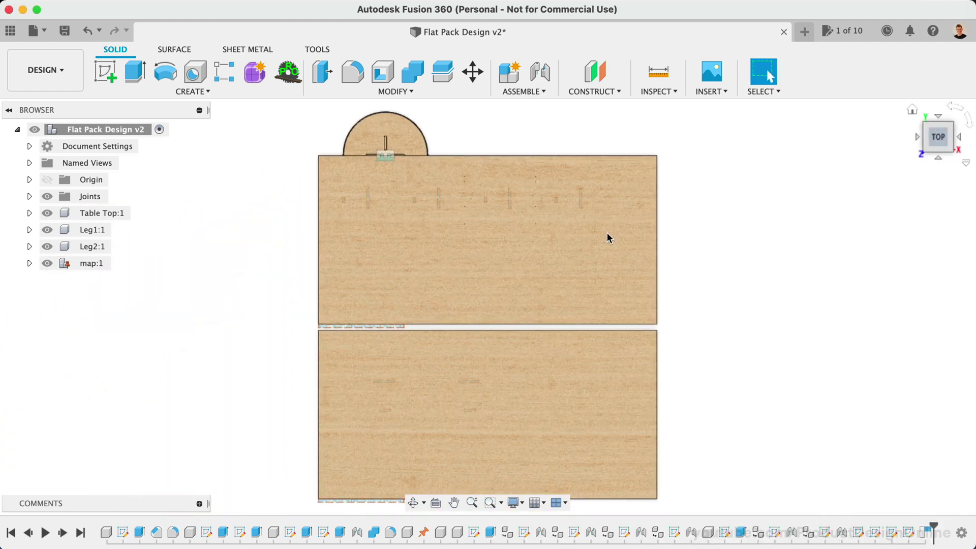
click(913, 110)
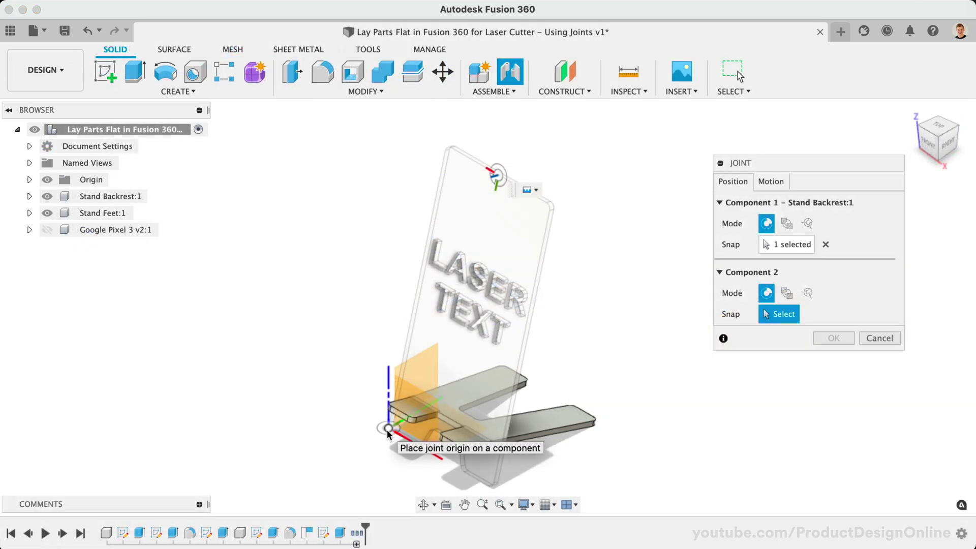
Snap the joint's second component point to the origin, keeping the 180 deg angle.
click(386, 429)
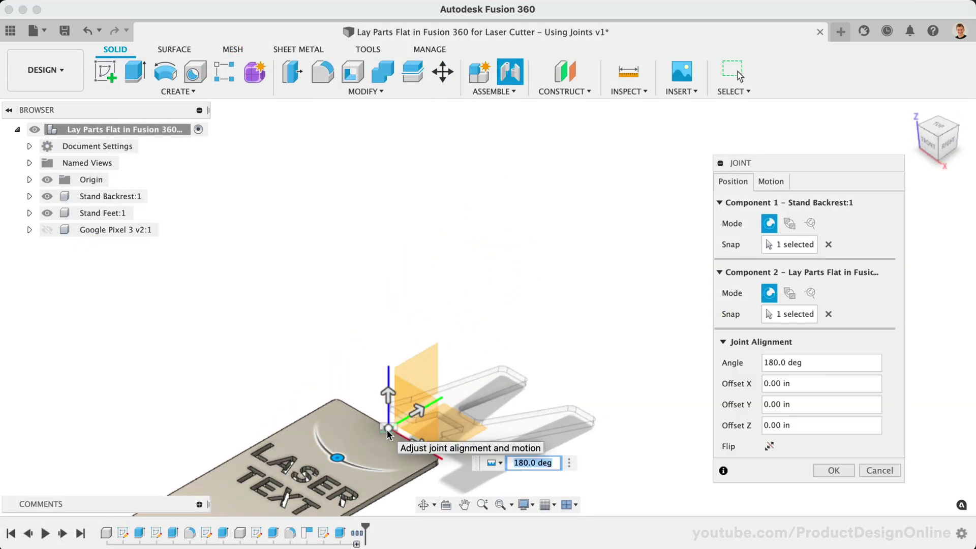